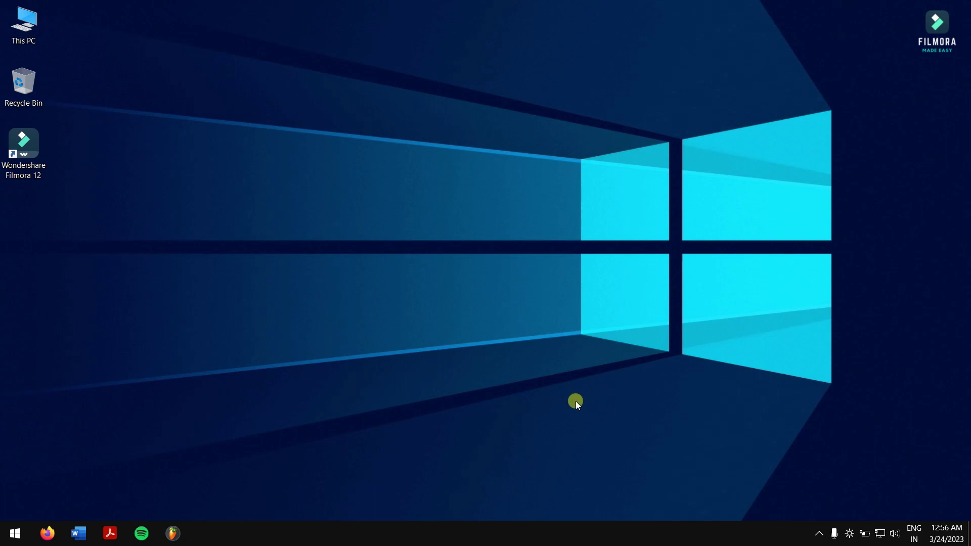
- Launch Filmora 12 and open the AI Copywriting (Beta) assistant from the start window
click(34, 160)
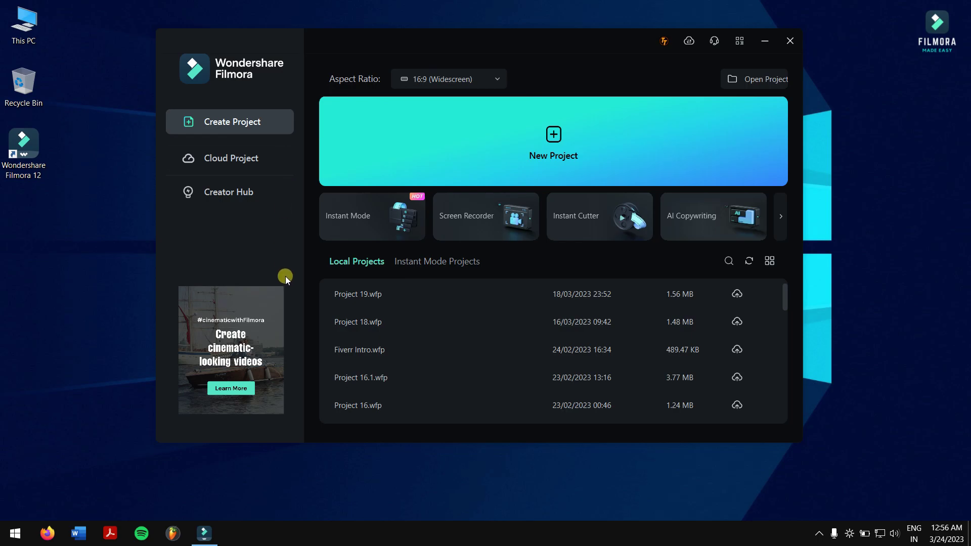
click(727, 226)
- Submit the prompt 'write an article for spiritual development.' to AI Copywriting
click(436, 167)
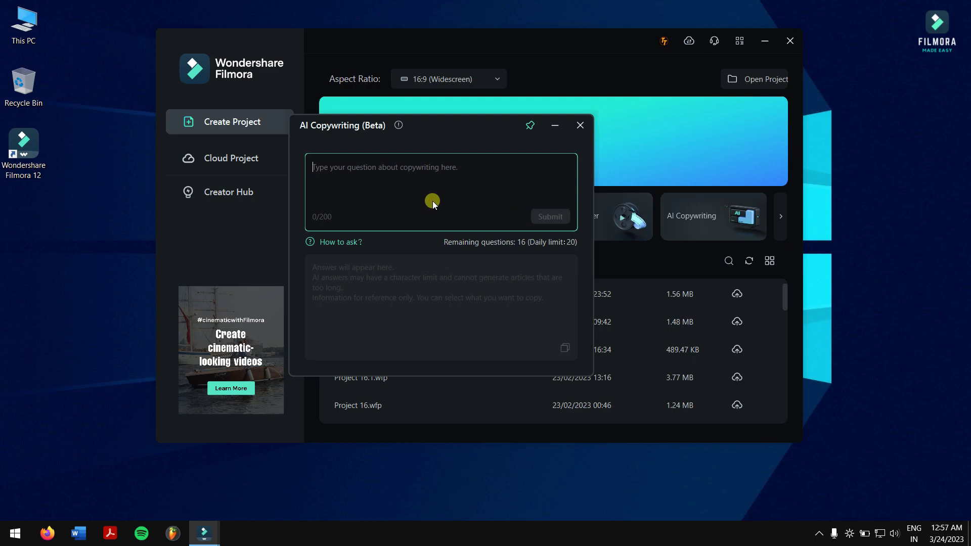
text(write an artil)
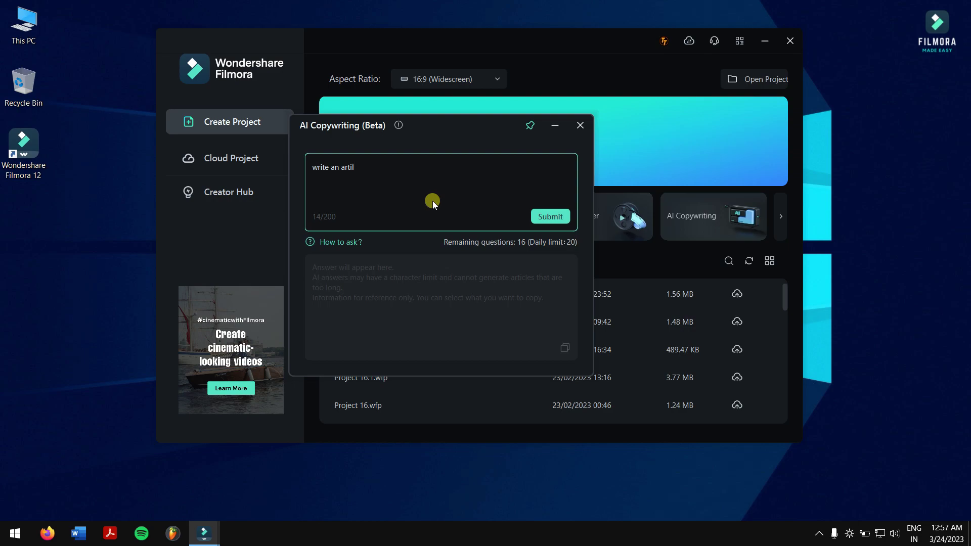
key(BackSpace)
text(cle for spiritual development.)
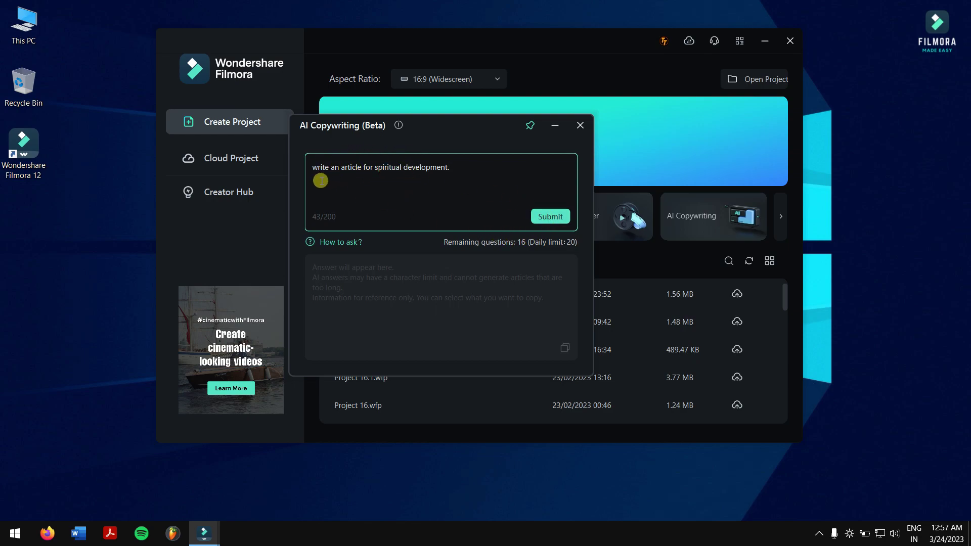
click(541, 220)
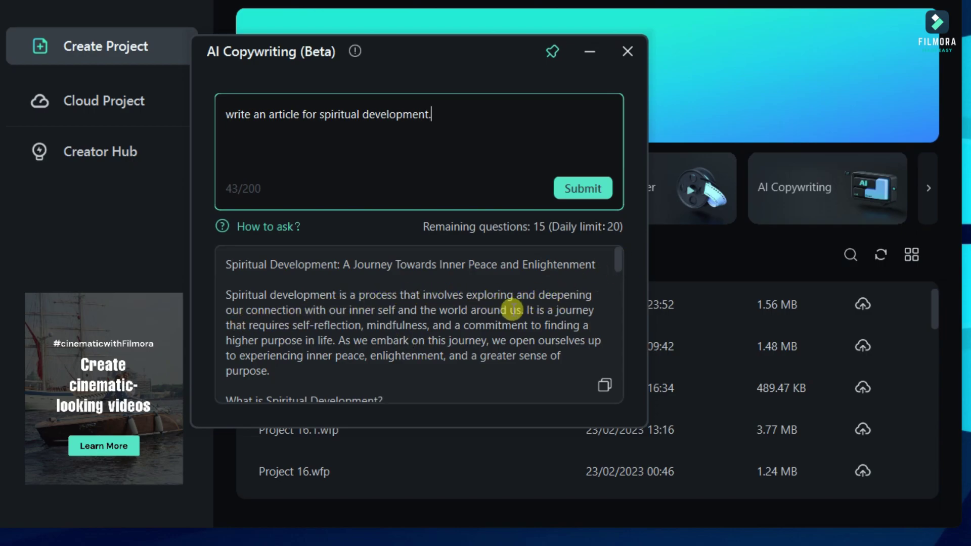
drag(616, 262, 630, 382)
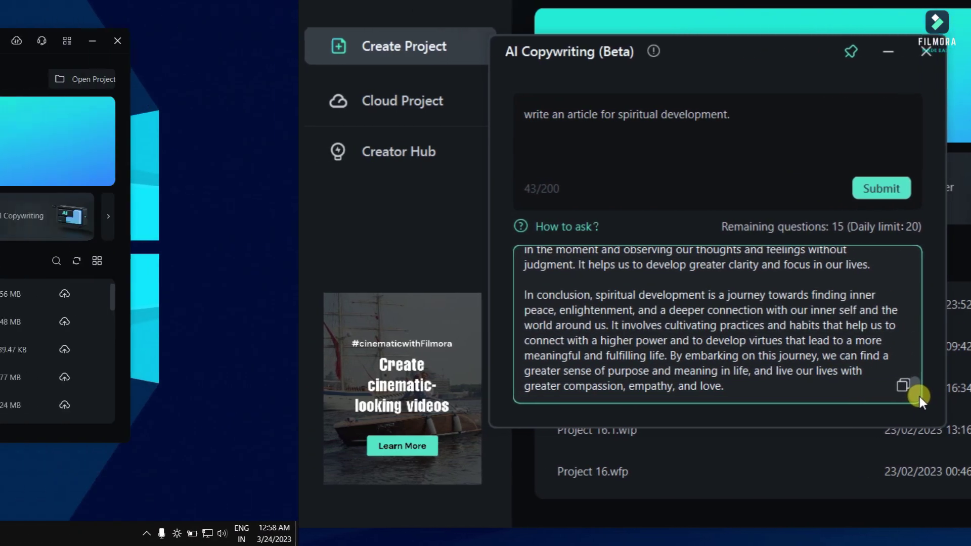
scroll(504, 332, up, 2)
scroll(505, 315, up, 1)
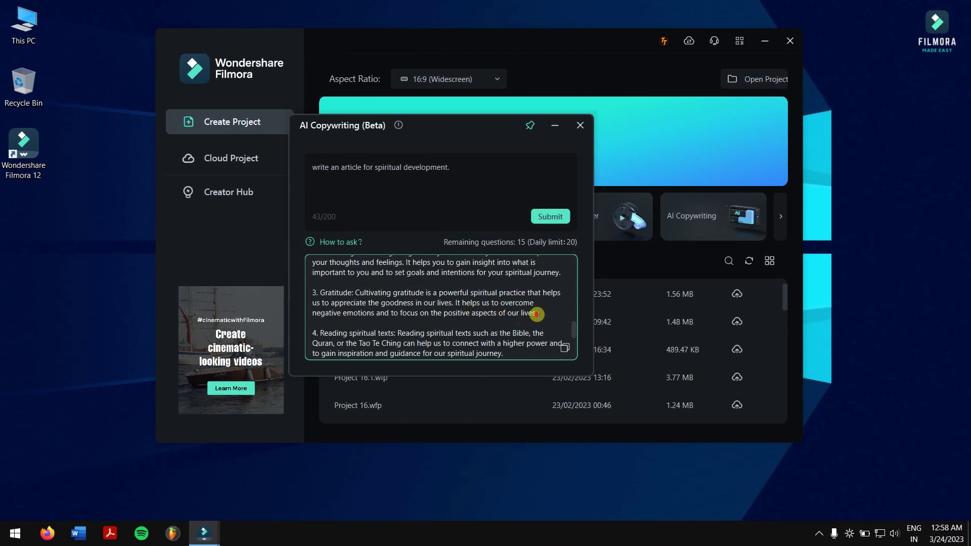
- Review the gratitude and spiritual-texts paragraphs, then close the assistant and start a new project
drag(537, 313, 332, 293)
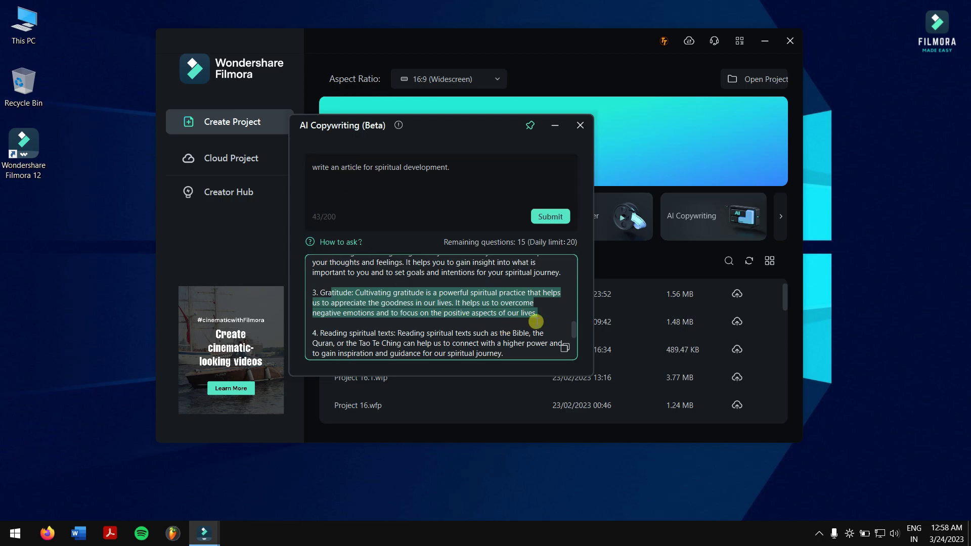
click(537, 321)
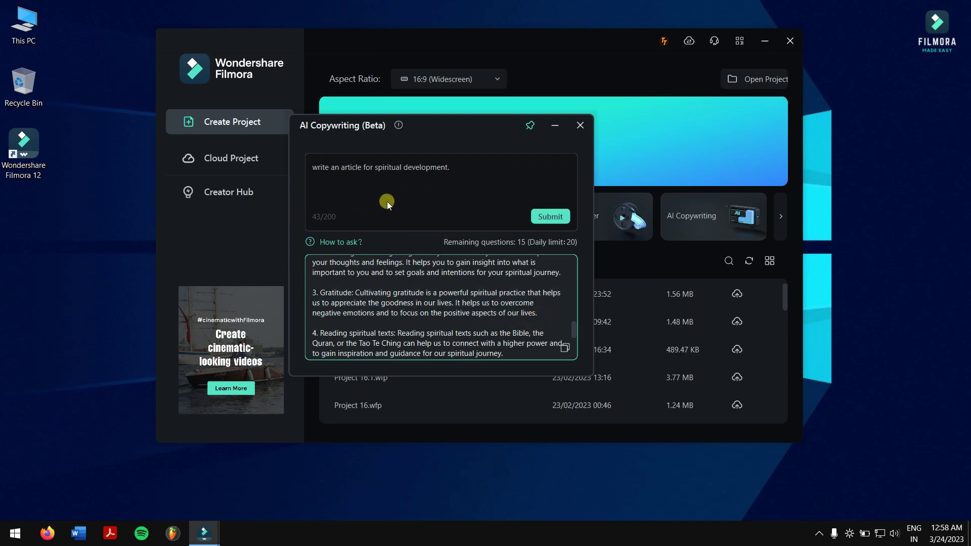
scroll(405, 308, up, 2)
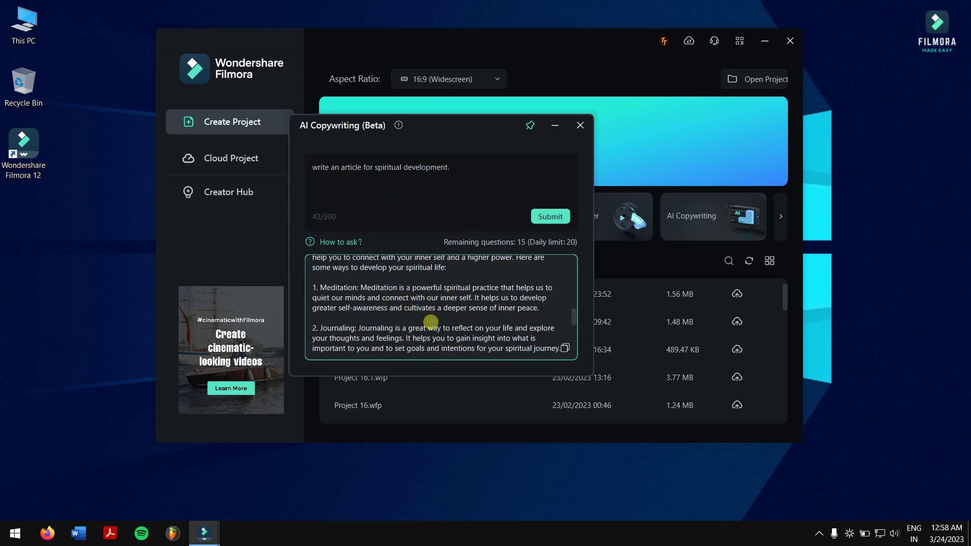
scroll(513, 328, down, 3)
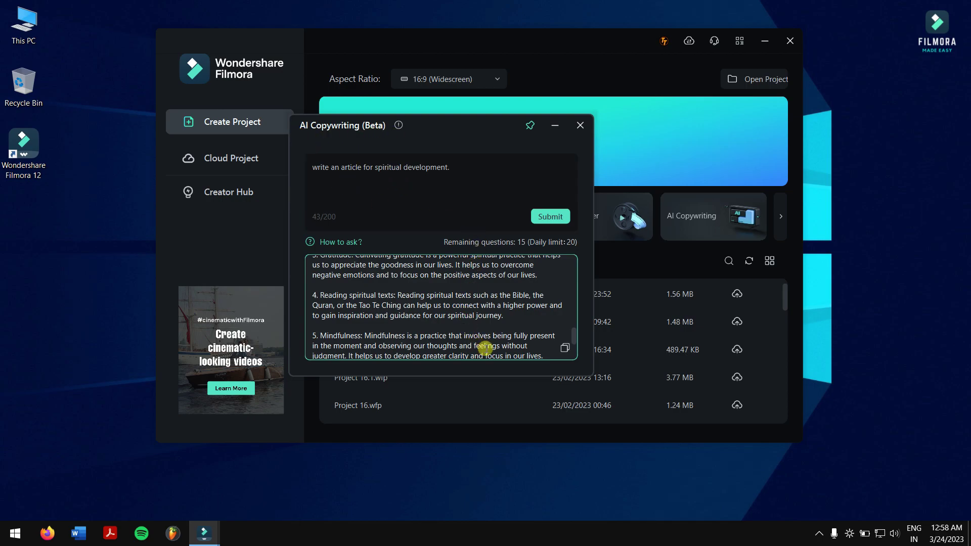
drag(527, 322, 335, 300)
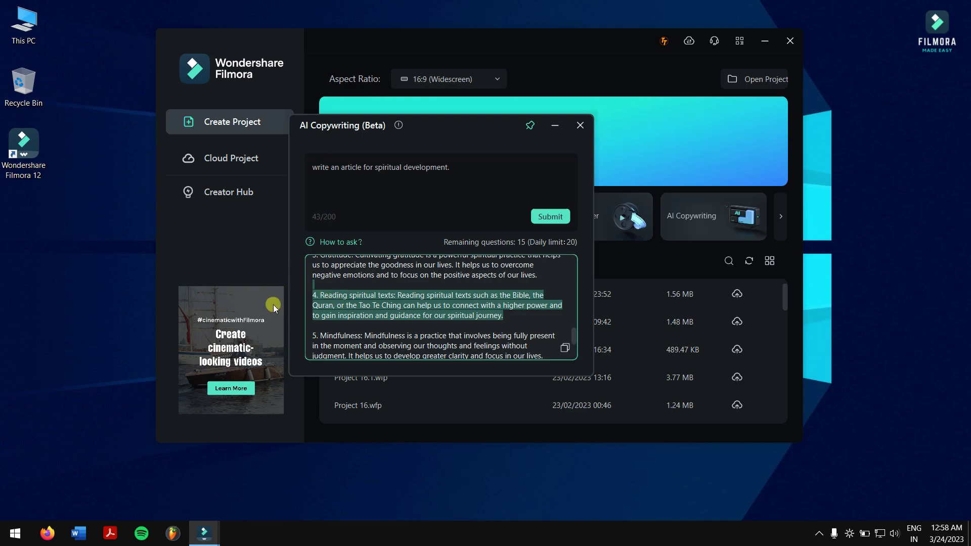
click(515, 315)
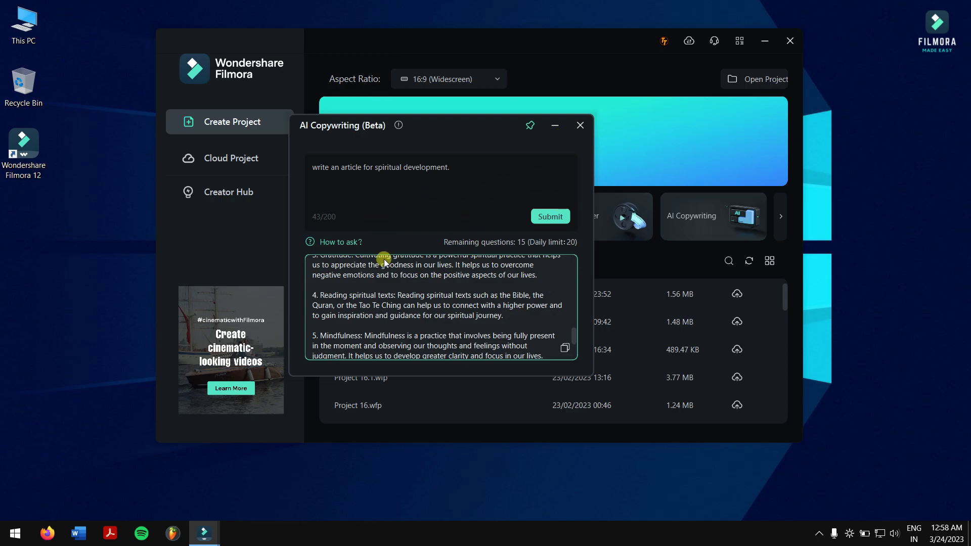
click(580, 125)
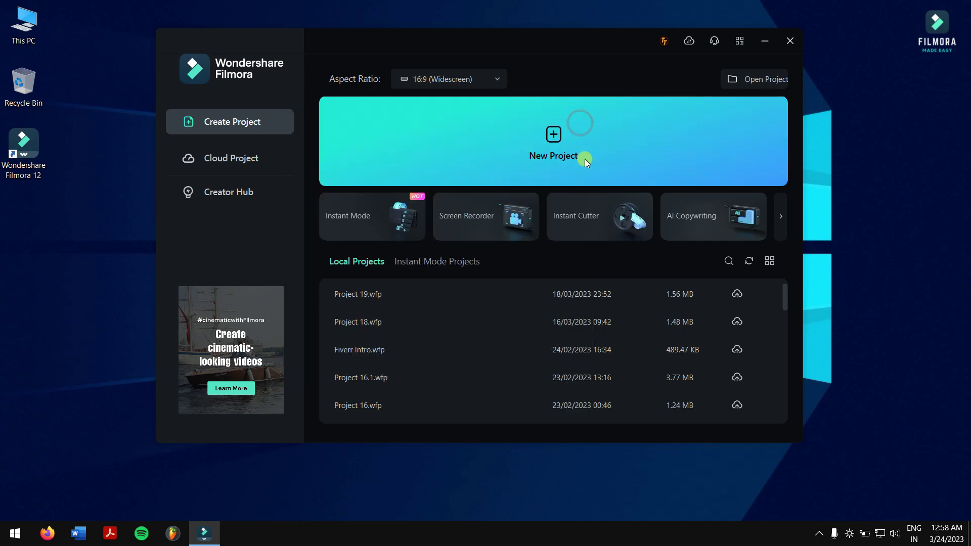
click(548, 142)
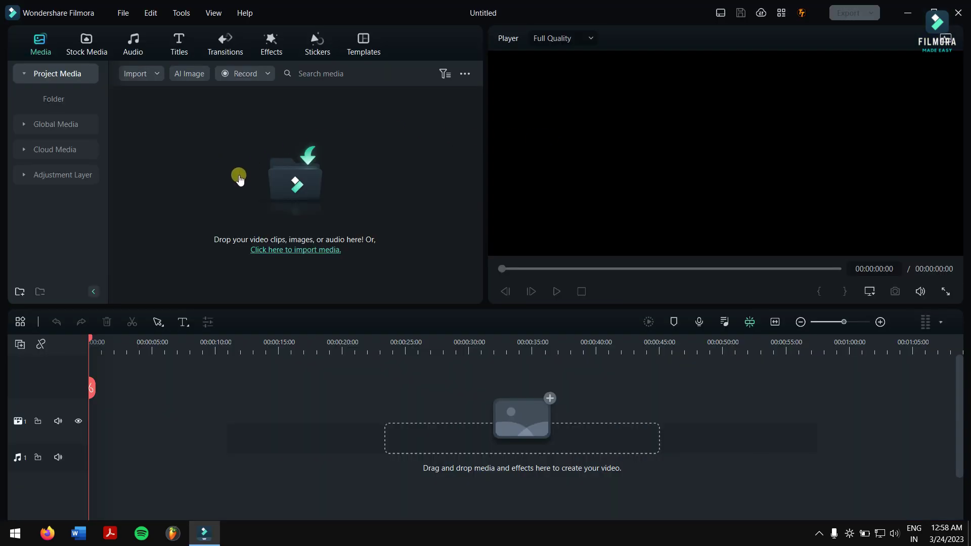
- Import the GTA 5 gameplay video into the project media
click(263, 175)
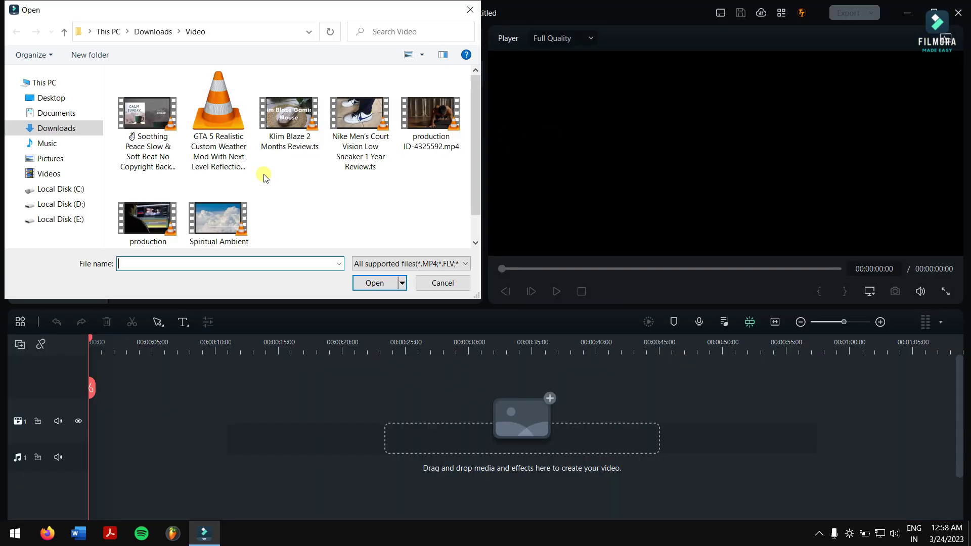
click(219, 132)
click(368, 282)
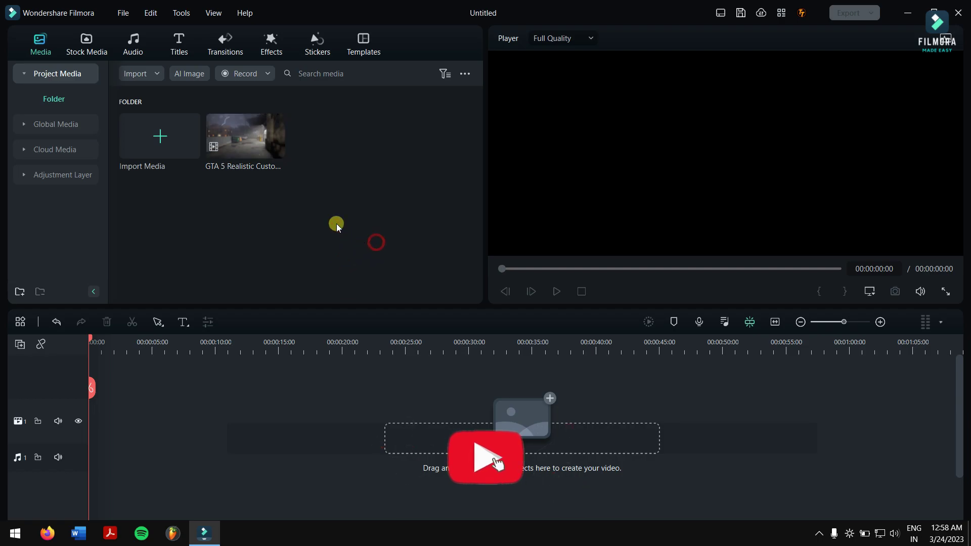
- Add the clip to the timeline, keeping 1920x1080 25fps settings, and split it at 00:17:16
drag(246, 135, 303, 410)
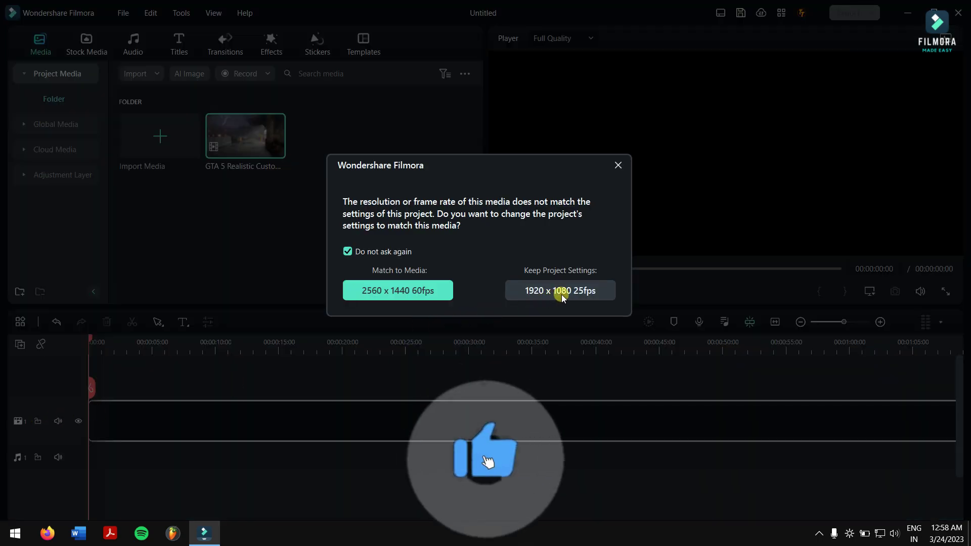
click(555, 290)
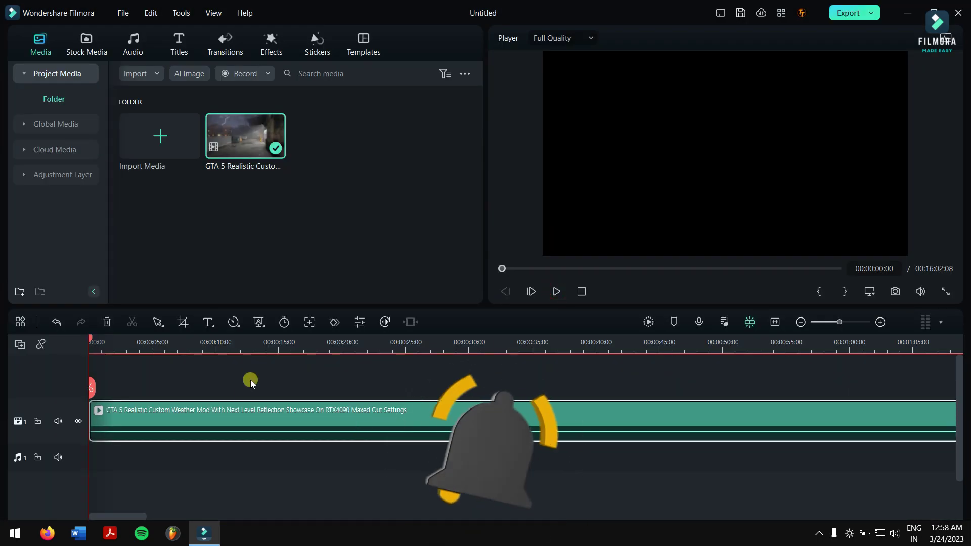
click(312, 343)
click(311, 389)
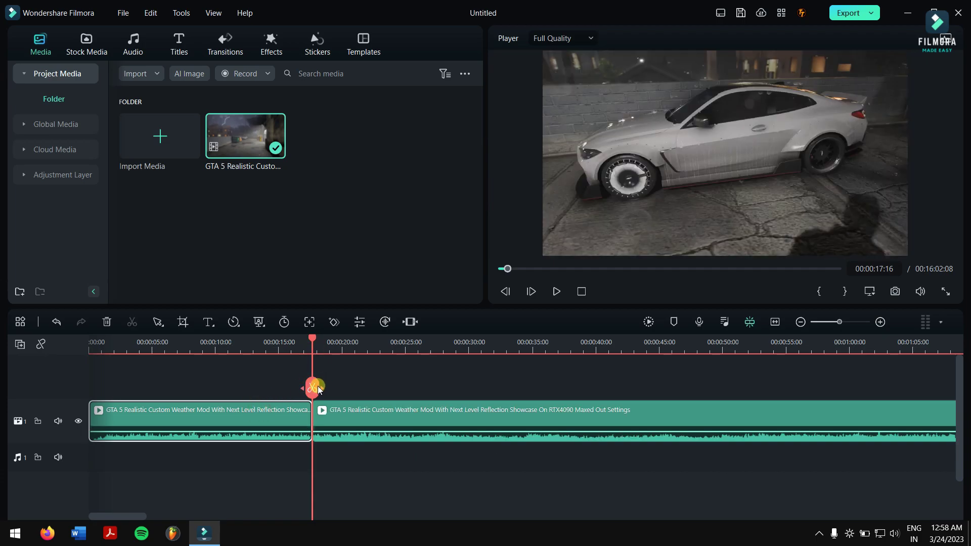
- Delete the first 17 seconds, split at 00:57:17 and delete the tail
key(Delete)
click(819, 353)
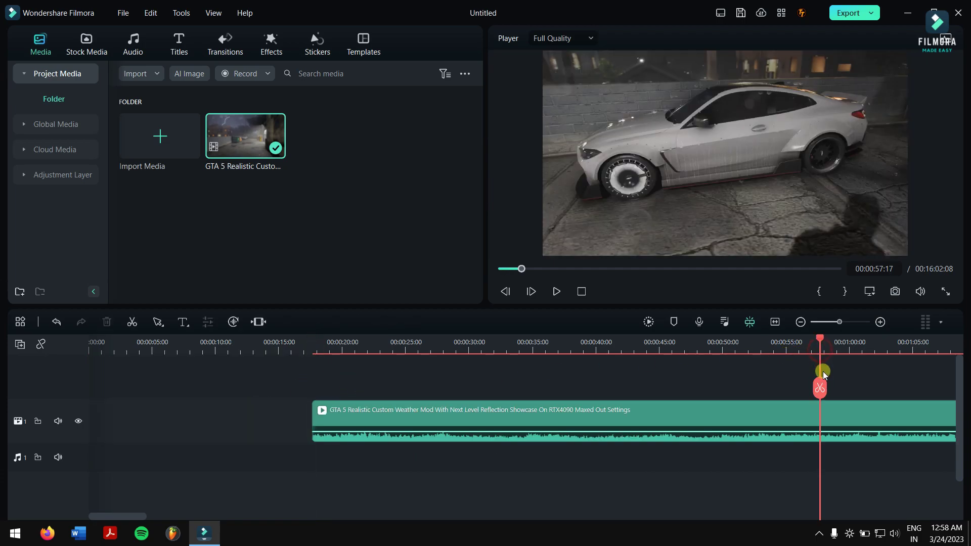
click(819, 387)
click(852, 407)
key(Delete)
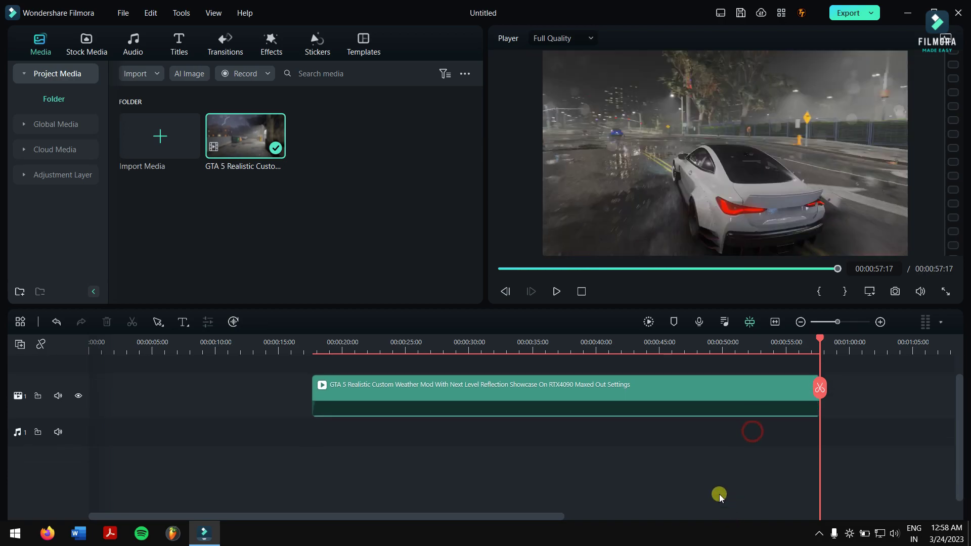
- Move the trimmed clip to 00:00 and preview it around 18 and 31 seconds
drag(679, 393, 266, 392)
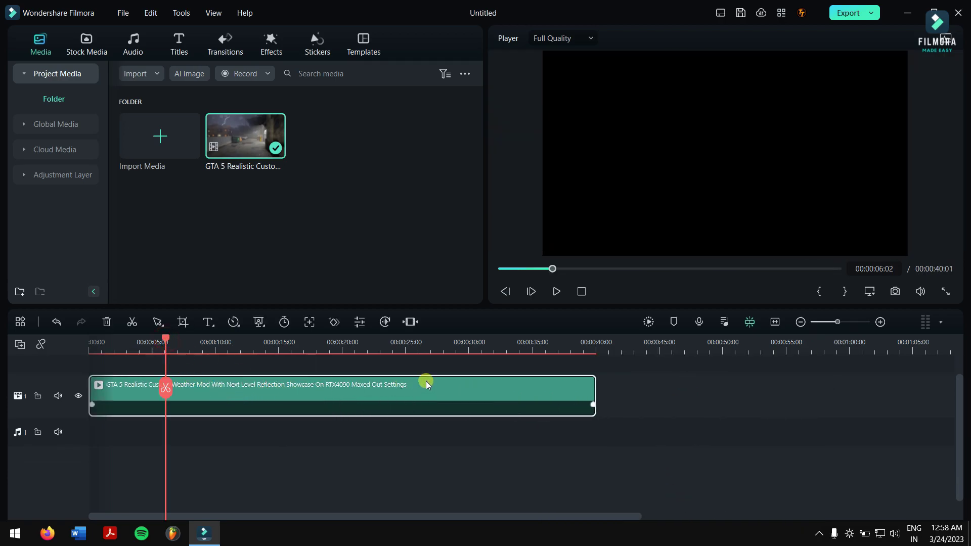
click(327, 344)
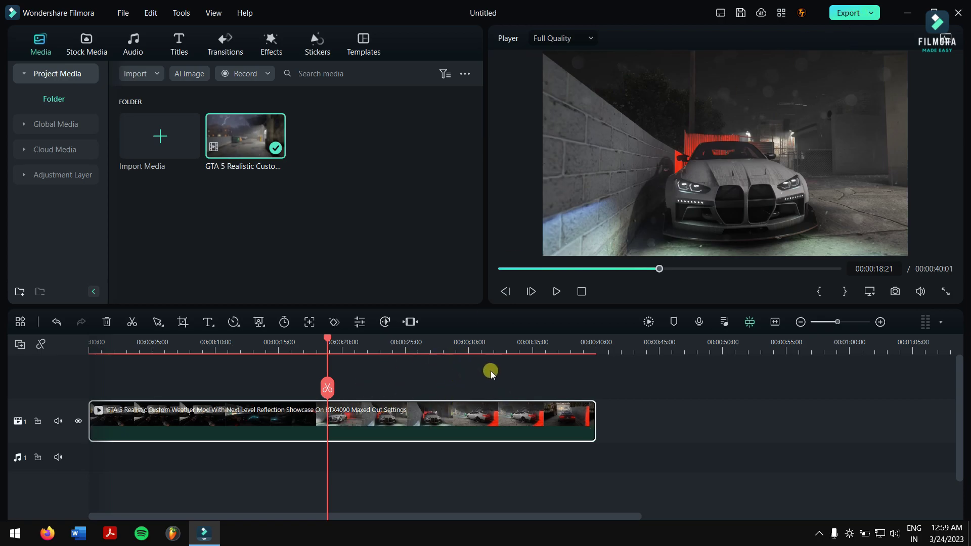
click(482, 342)
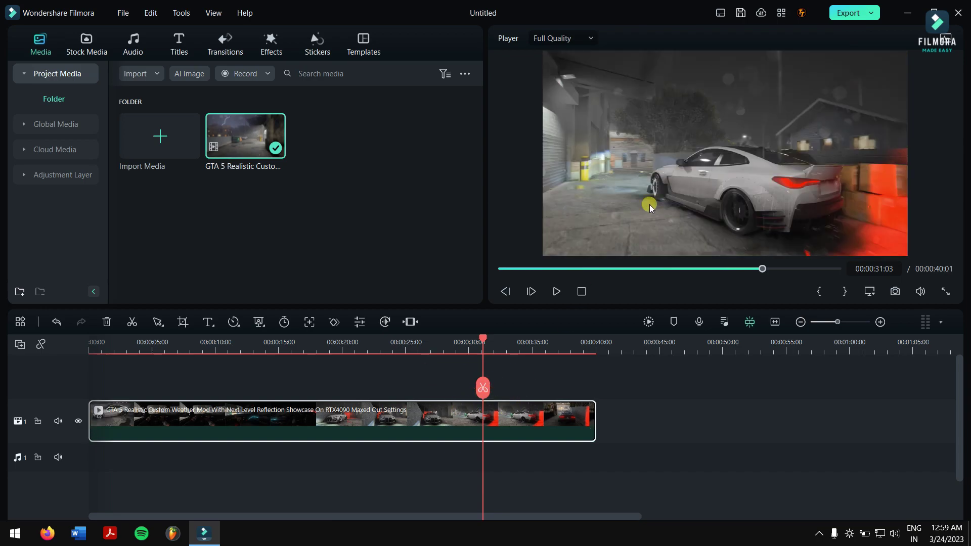
- Open the Export settings and launch AI Copywriting from beside the Name field
click(847, 19)
text(IG Reel)
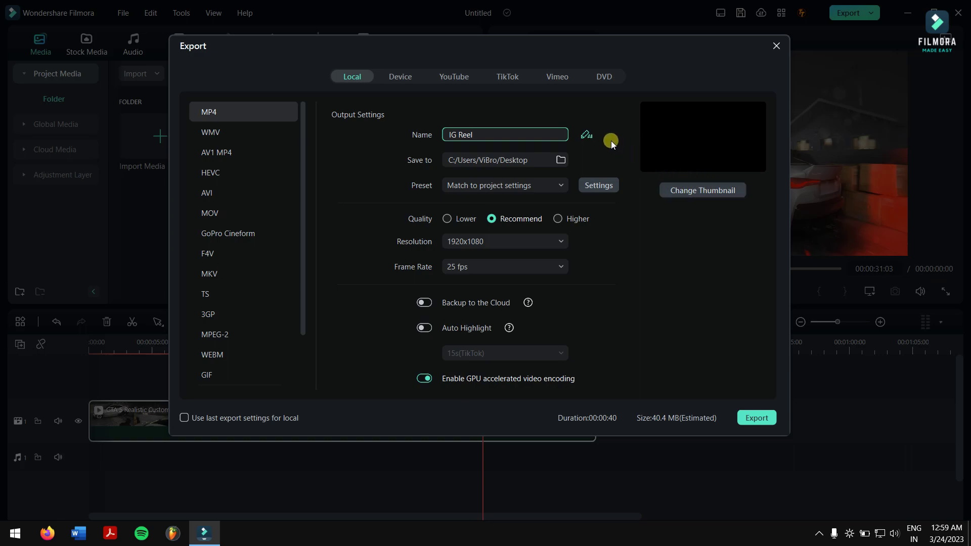
click(585, 135)
- Ask AI Copywriting for a title for an enhanced graphics mod video of a game
click(462, 171)
text(write a)
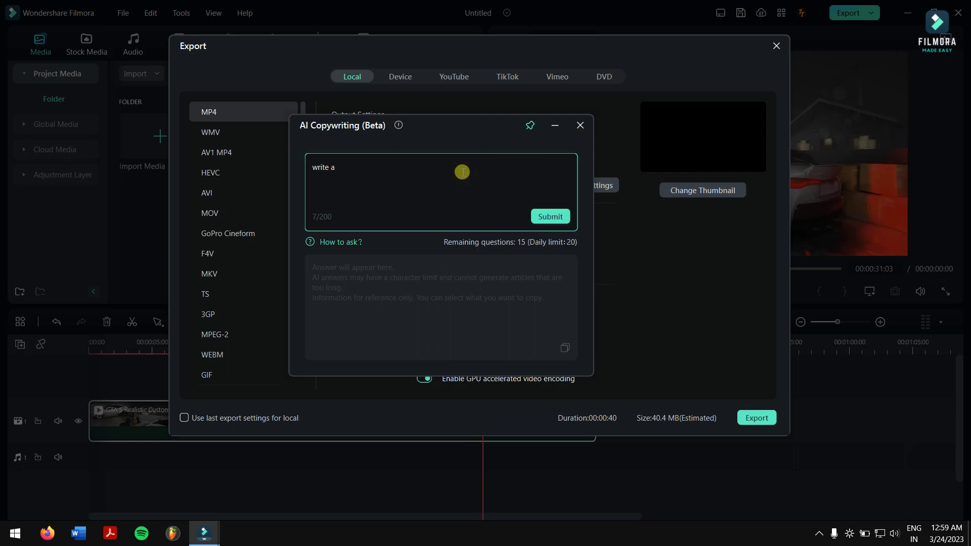
text( video title for a)
text(n e)
text(nchanced graphics m)
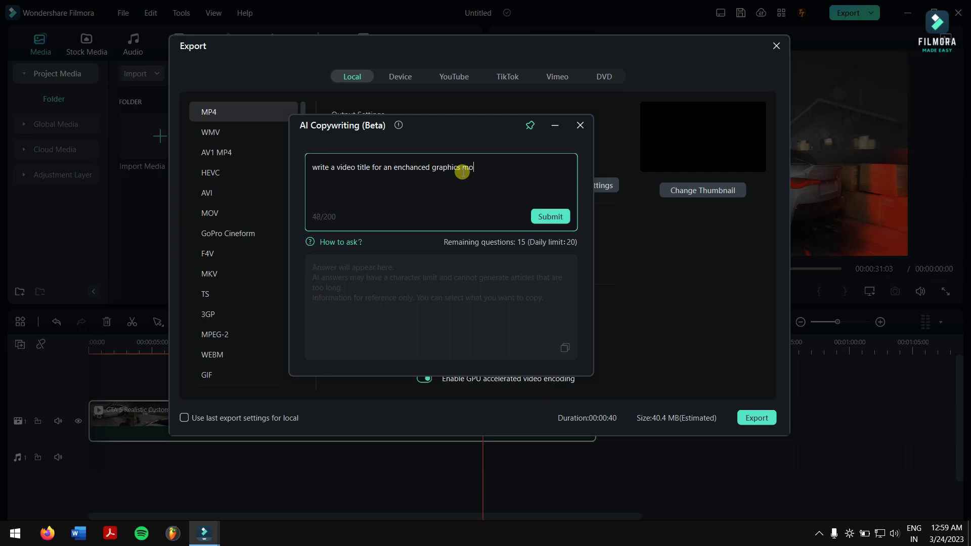
text( of a vi)
text(deo game)
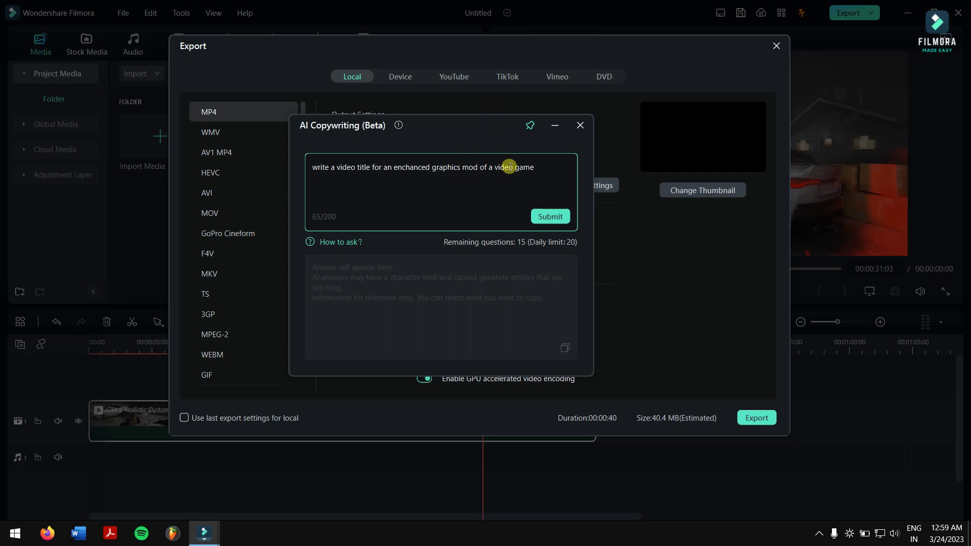
click(558, 220)
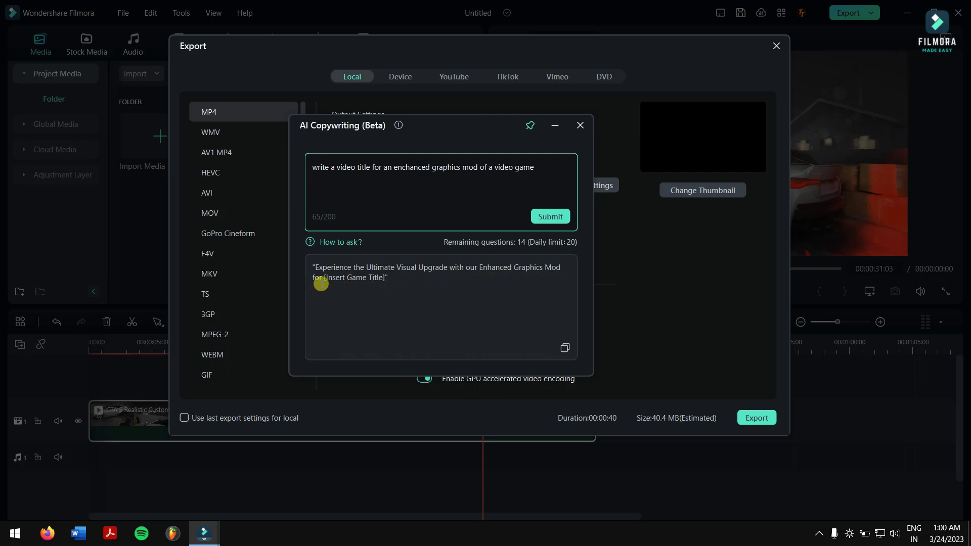
- Copy the suggested 'Ultimate Visual Upgrade' title to the clipboard
click(565, 347)
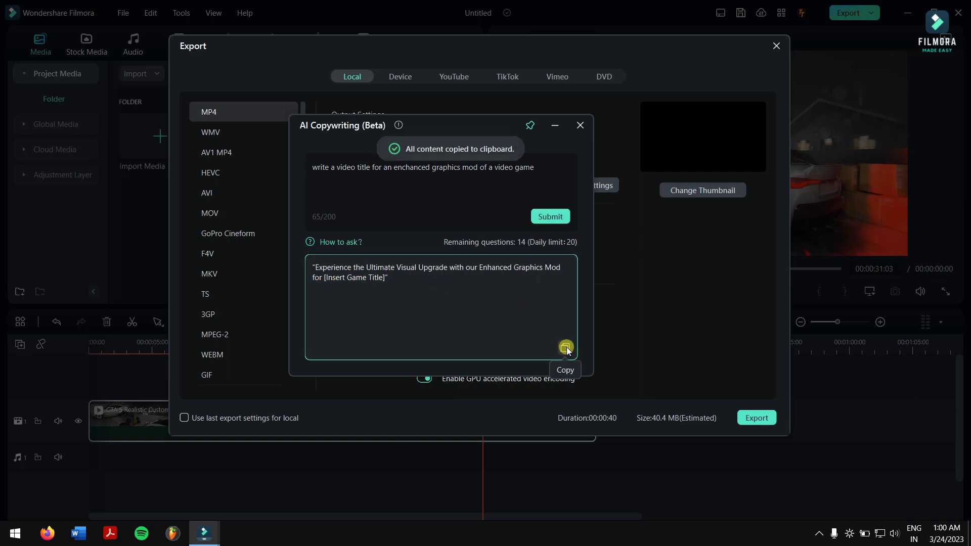